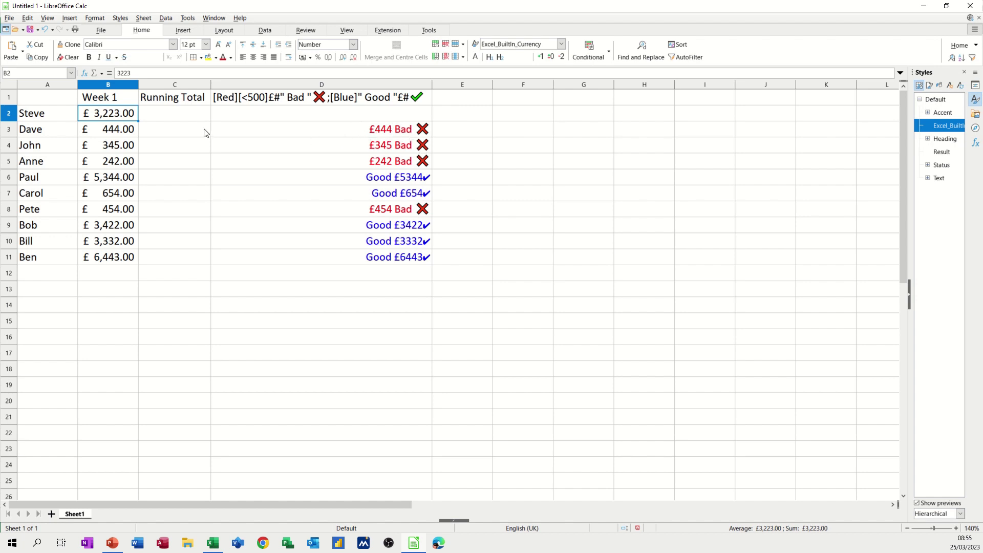
Step: AutoSum B2:B11 into B12 (£23,903.00) and apply plain currency format to the Week 1 column
left_click_drag(113, 120, 108, 254)
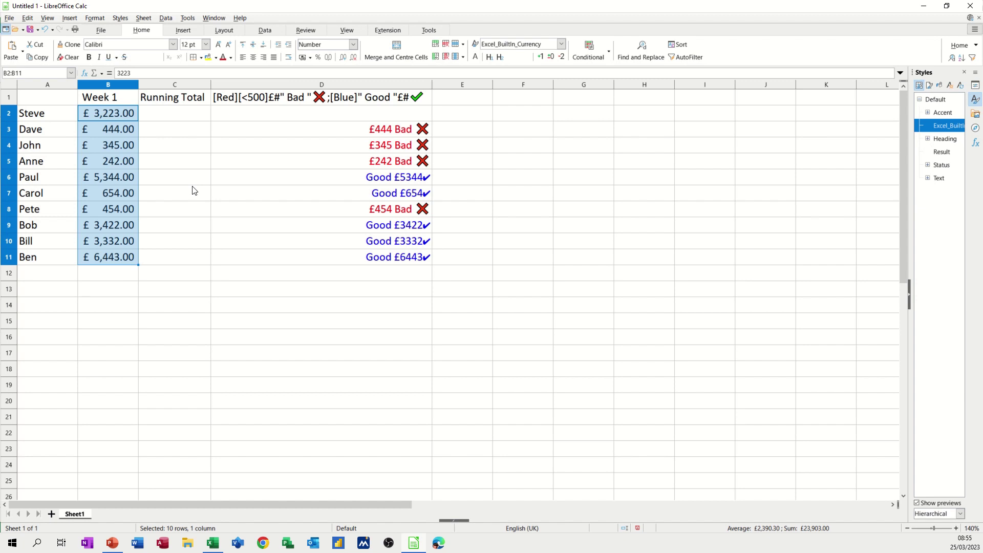
key("alt+equal")
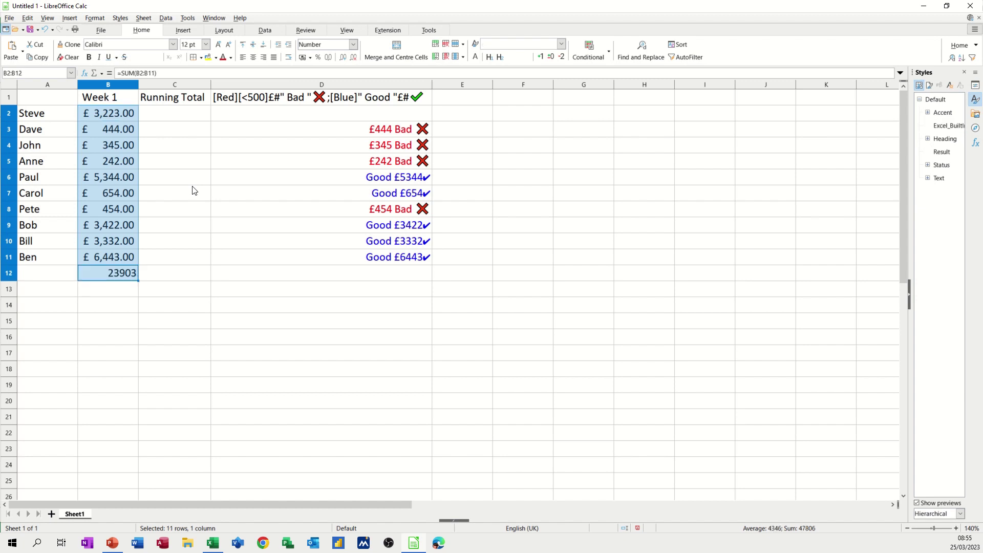
left_click(303, 57)
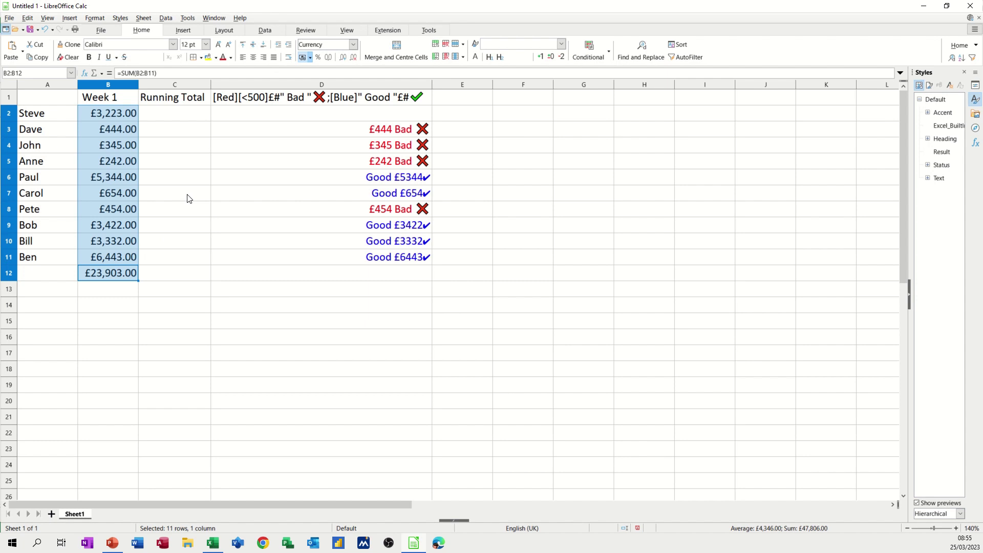
key("Down")
key("Down")
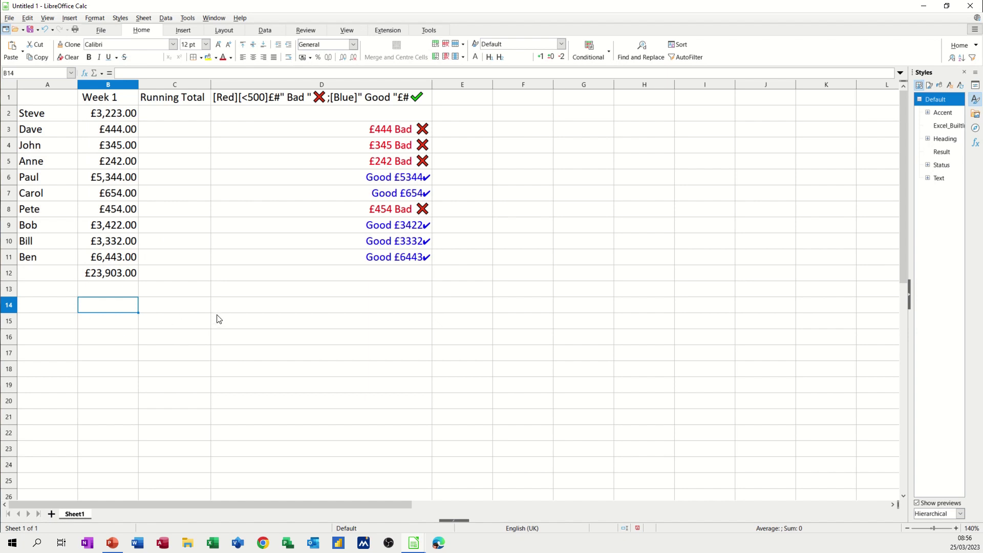
Step: Paste the expenses table at B14, narrow column D to fit it, and hide the Styles panel
key("ctrl+v")
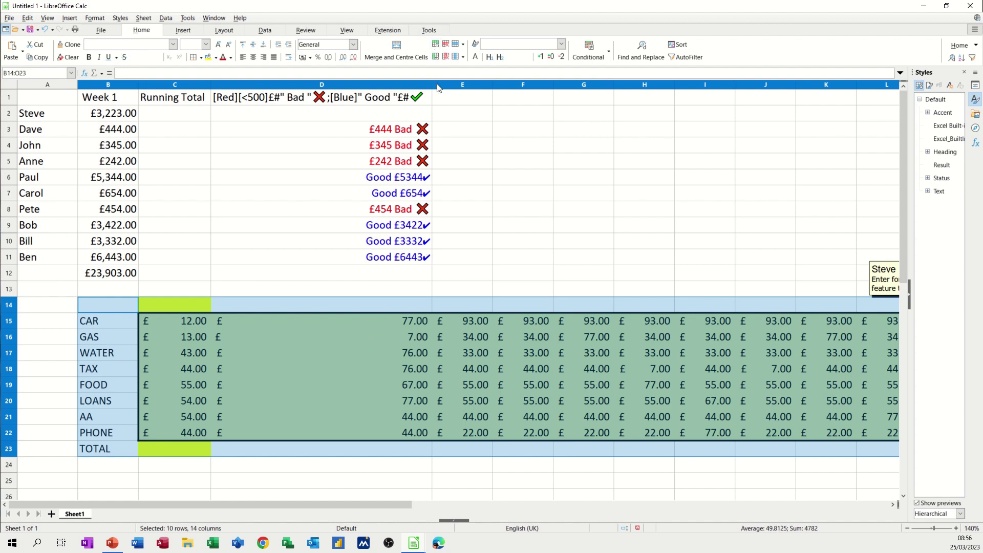
left_click_drag(432, 85, 286, 98)
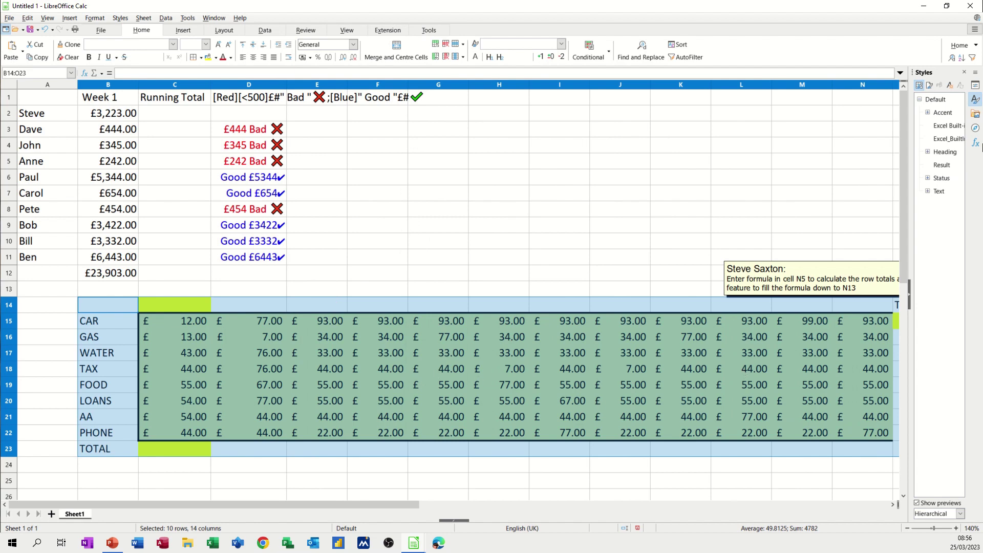
left_click(909, 296)
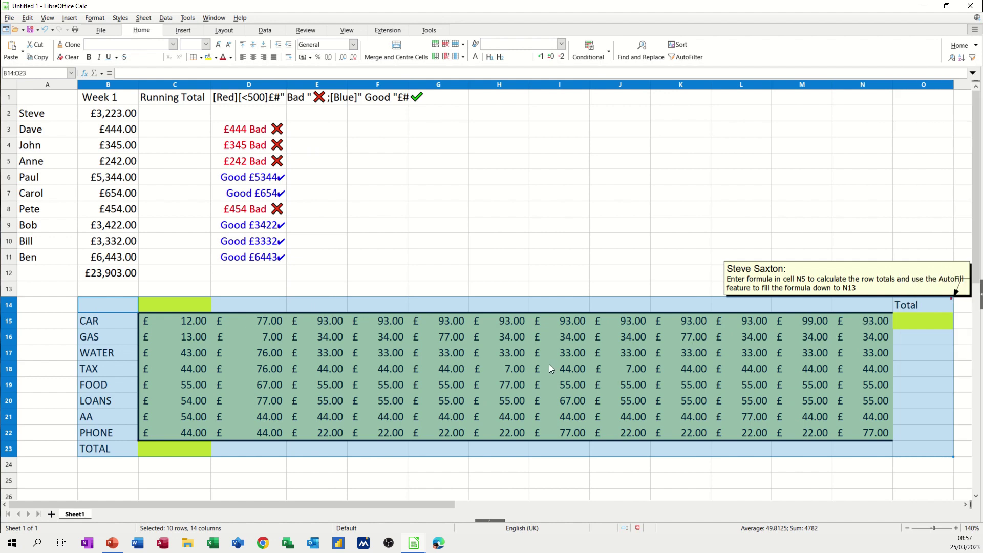
Step: AutoSum C15:O23 to get expense row totals in column O and column totals in row 23
left_click(495, 368)
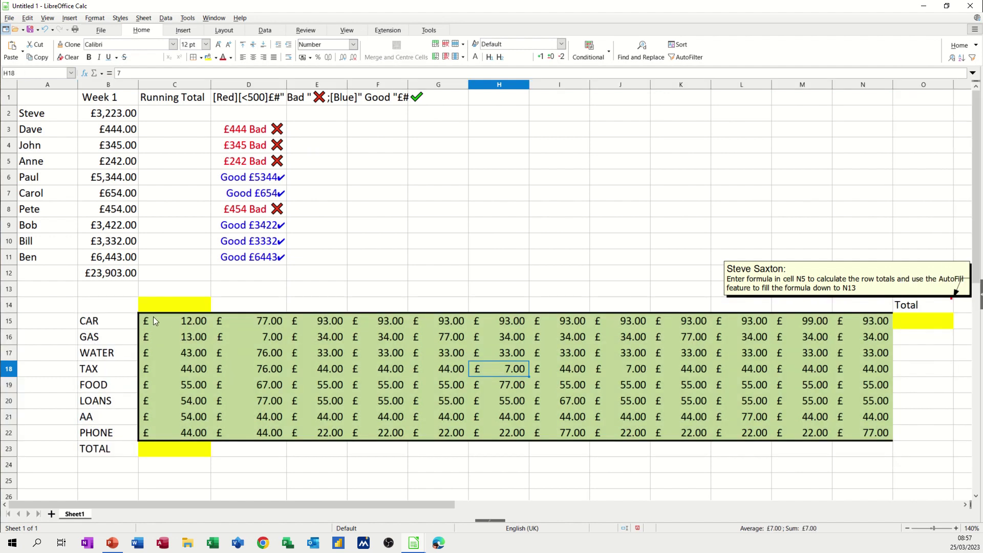
left_click_drag(153, 317, 899, 443)
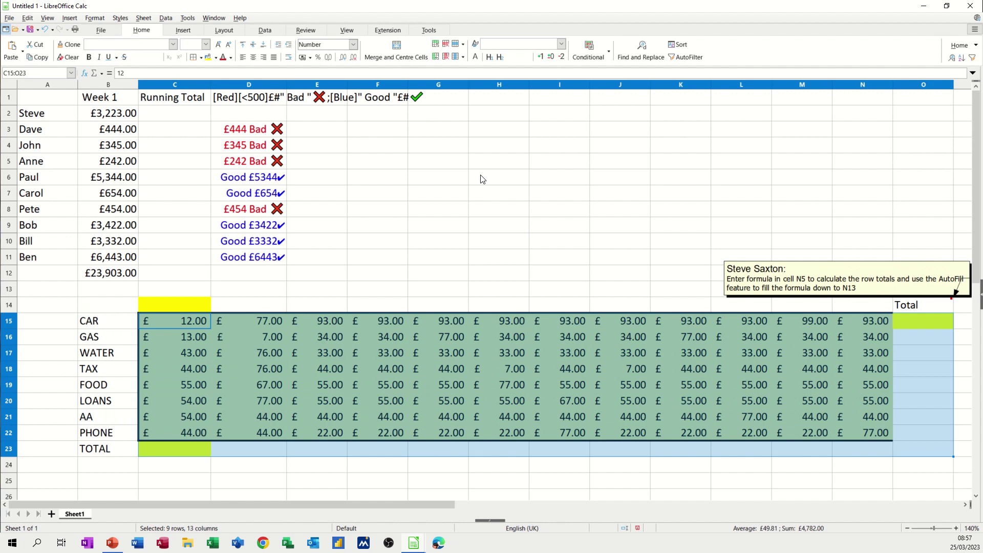
key("alt+equal")
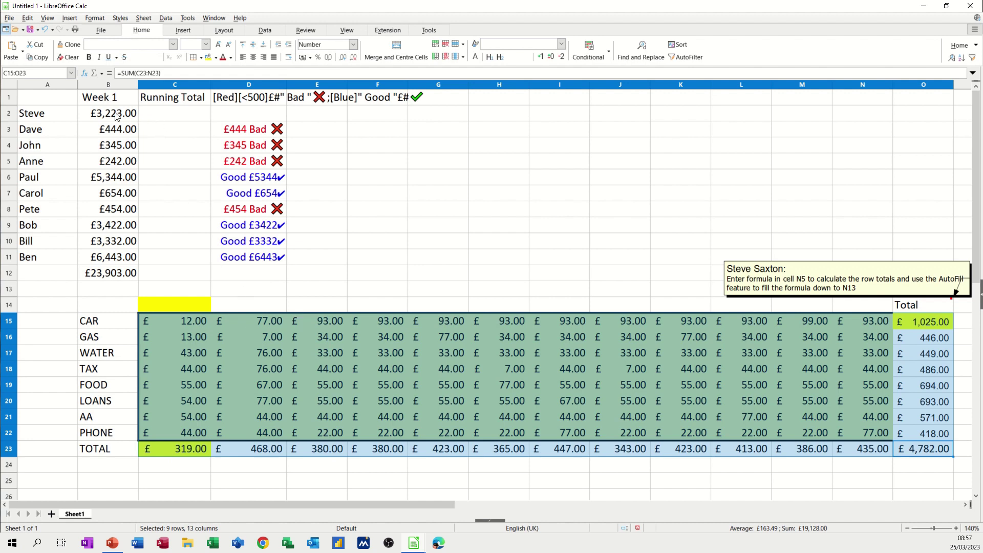
Step: Enter the running-total formula =SUM($B$2:B2) in C2 with an absolute starting reference
left_click(170, 118)
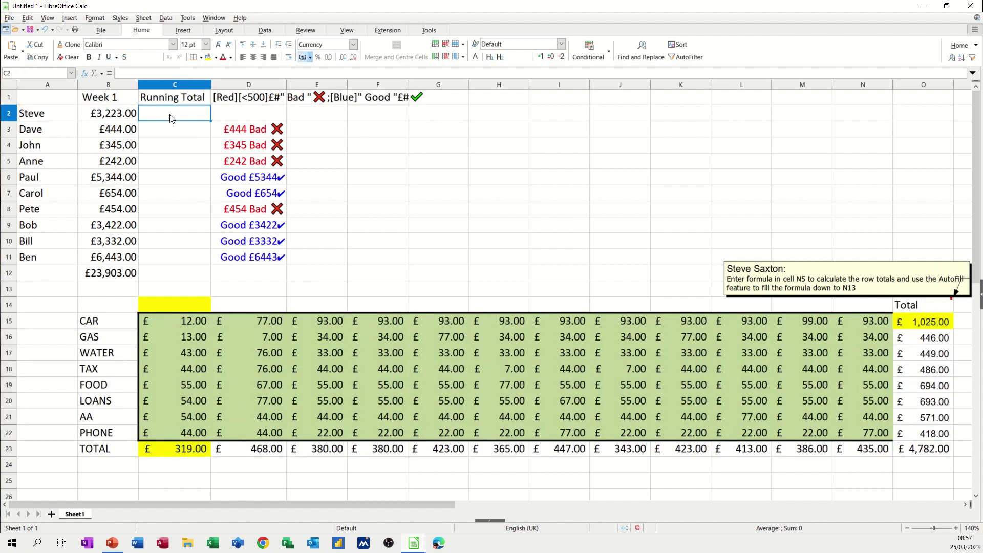
key("alt+equal")
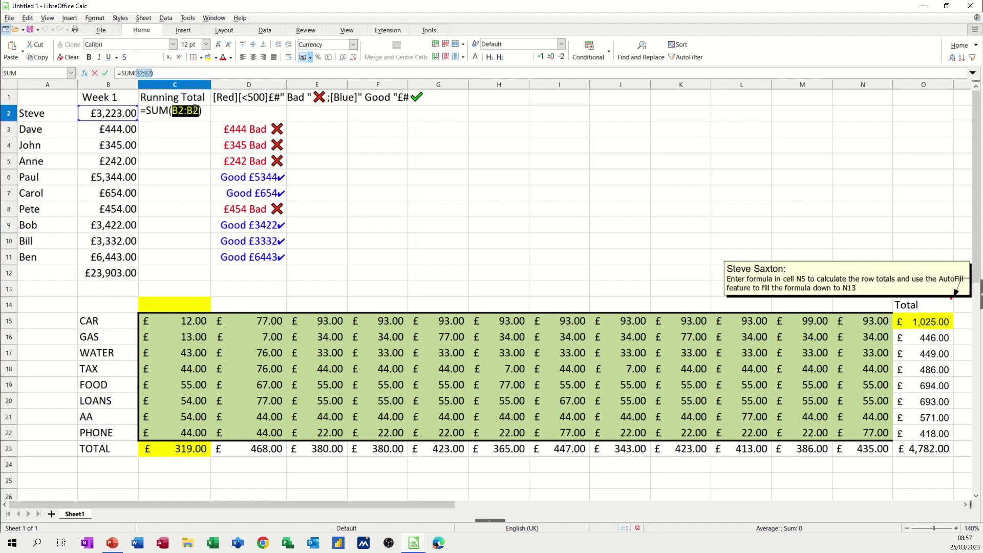
left_click(142, 73)
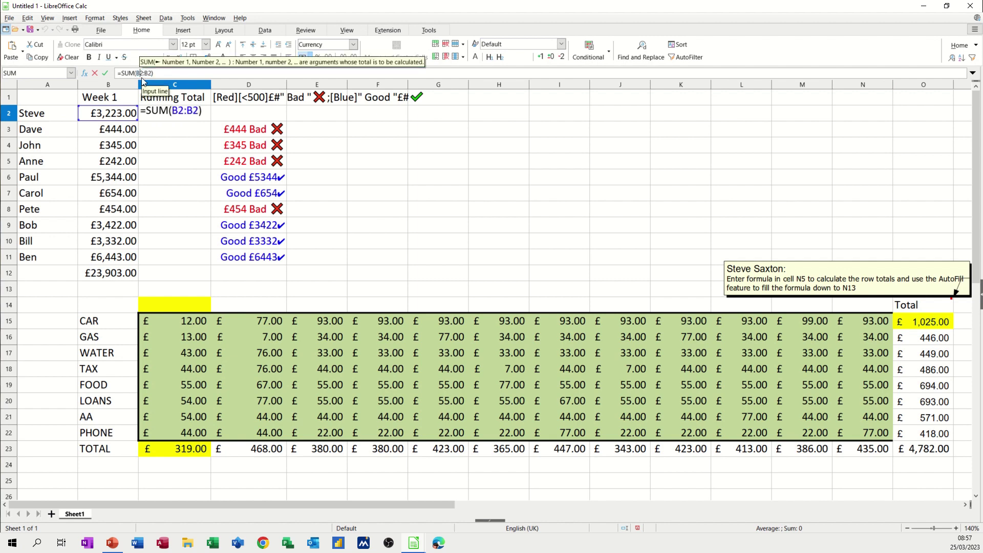
key("F4")
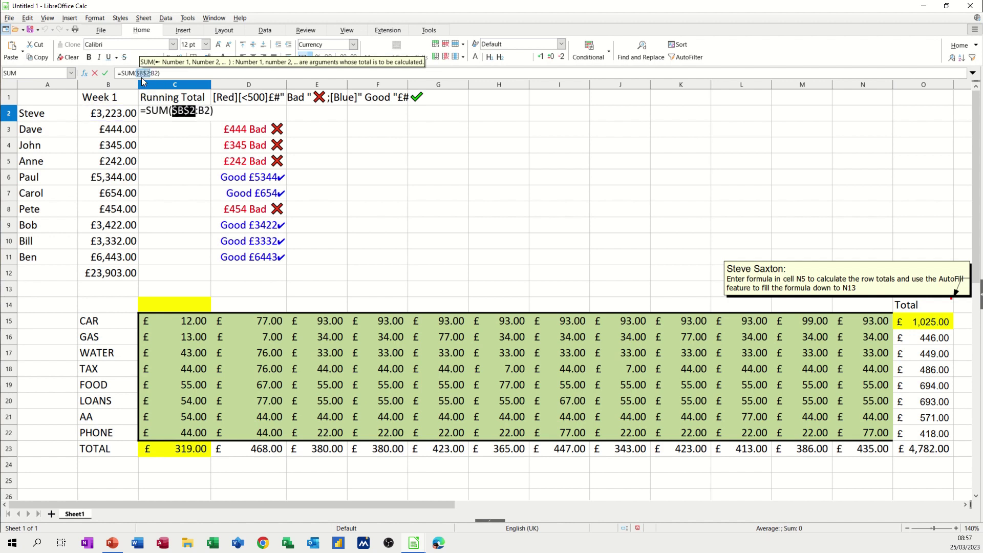
left_click(104, 73)
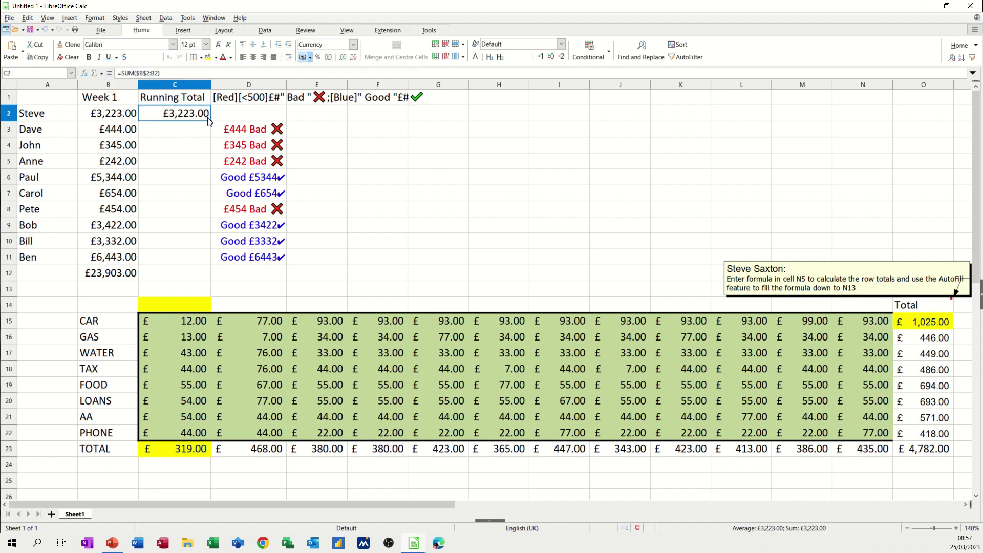
Step: Fill the running-total formula down from C2 to C11, reaching £23,903.00
left_click_drag(209, 120, 192, 134)
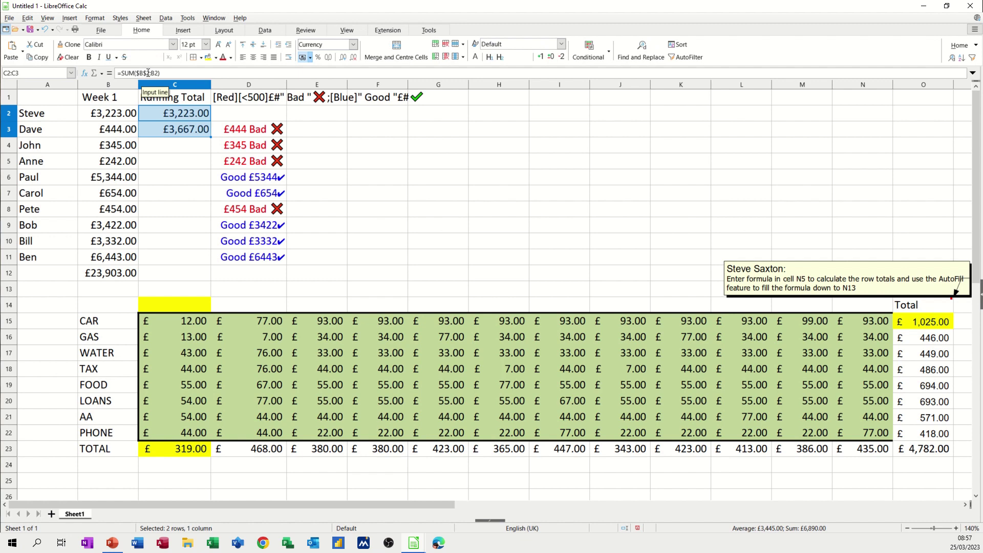
left_click(182, 128)
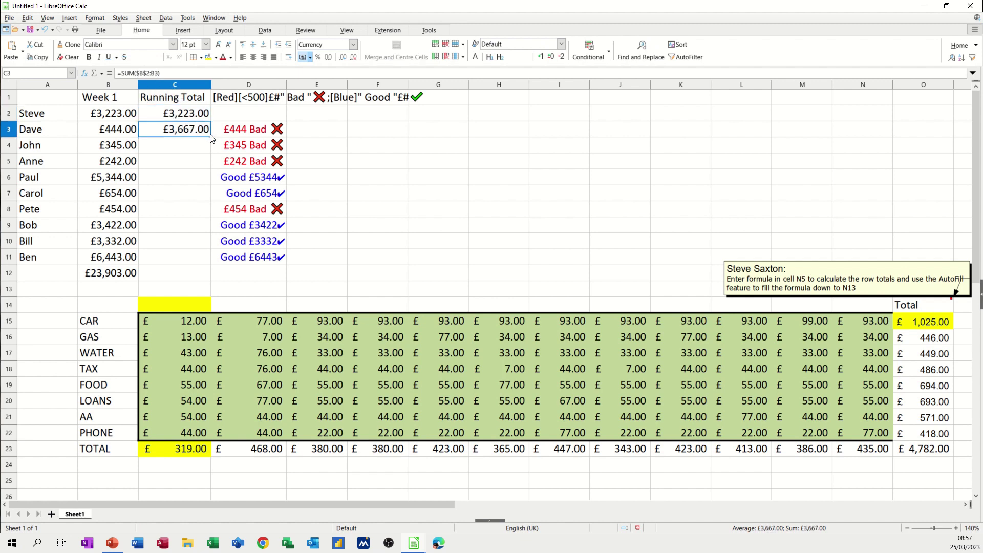
left_click_drag(209, 135, 206, 149)
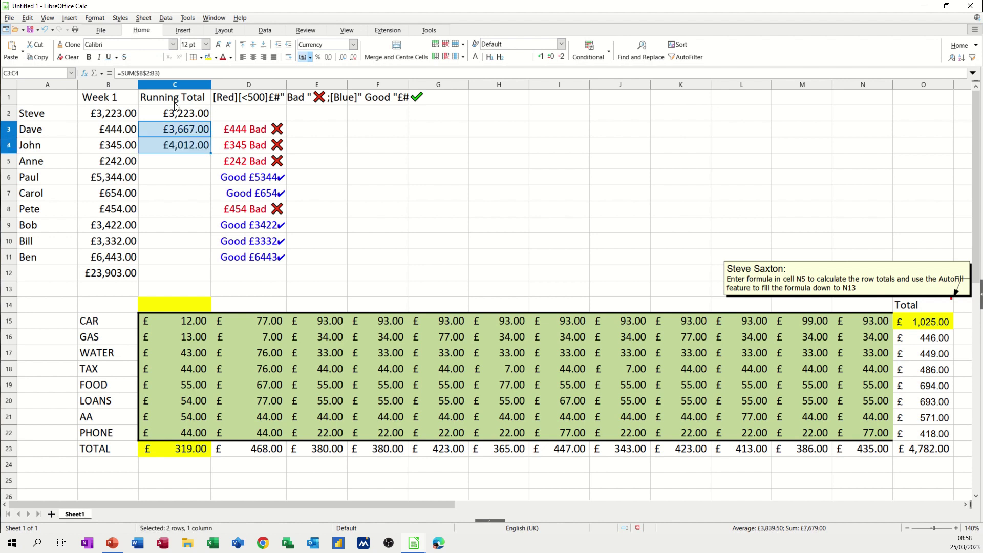
left_click(188, 142)
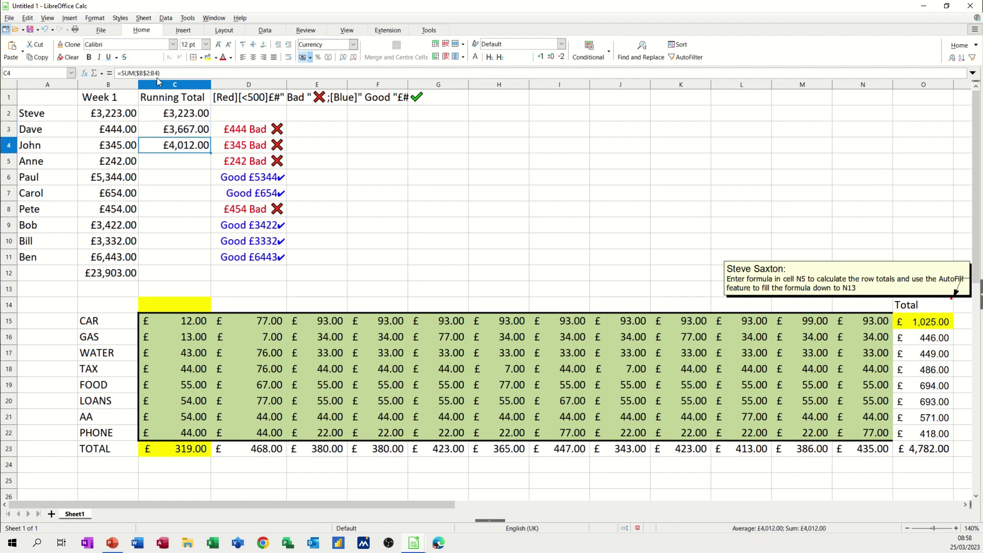
left_click_drag(210, 154, 202, 255)
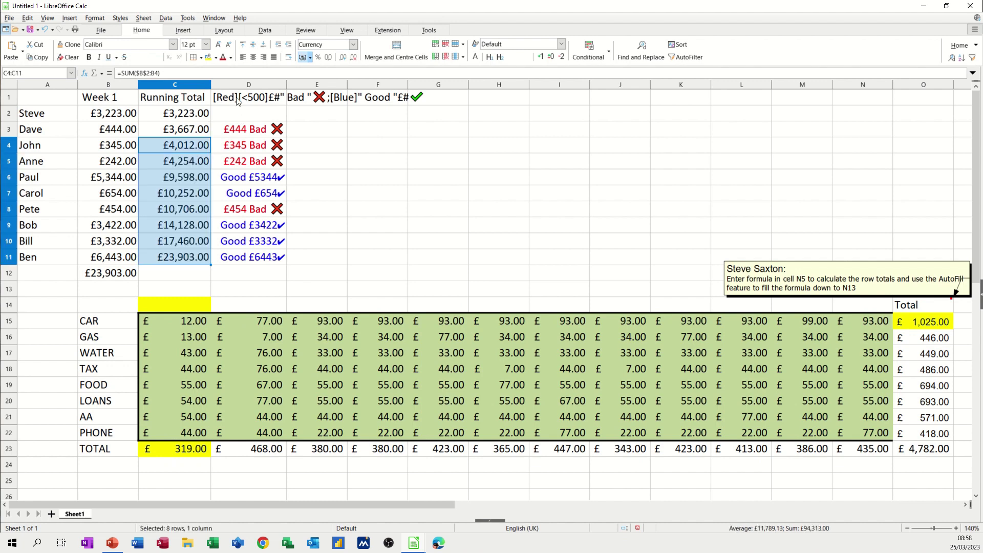
Step: Insert a new empty column D and give it the heading %
left_click(225, 86)
right_click(225, 86)
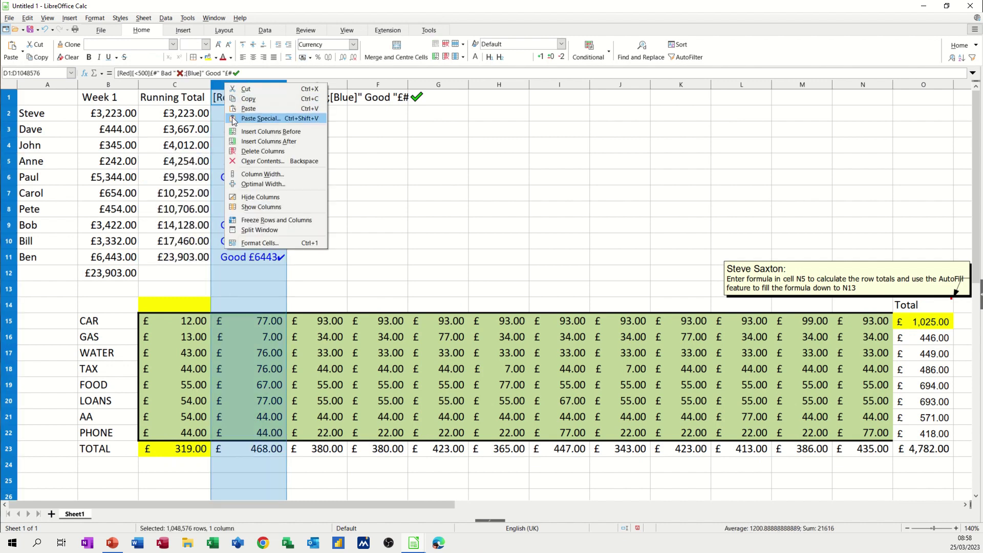
left_click(270, 131)
left_click(240, 115)
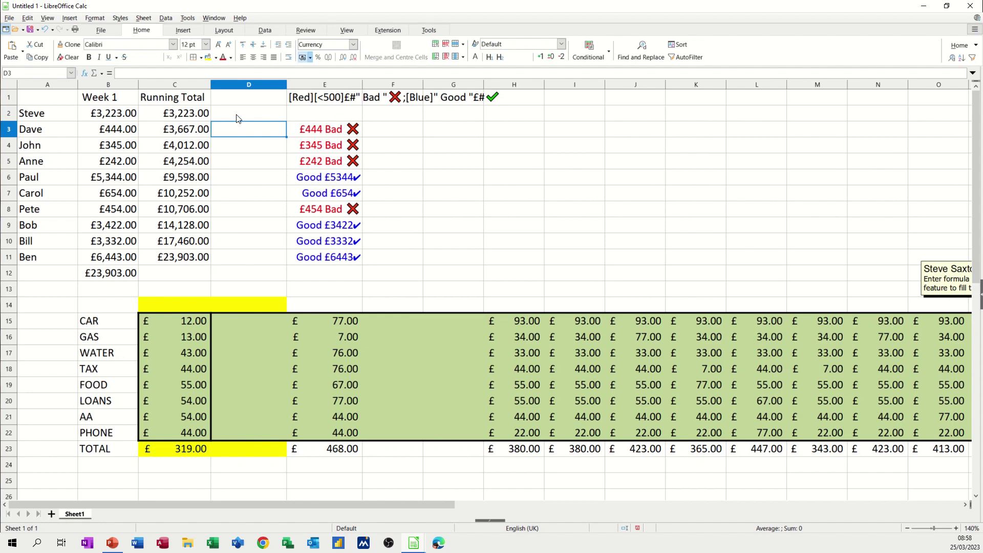
left_click(229, 100)
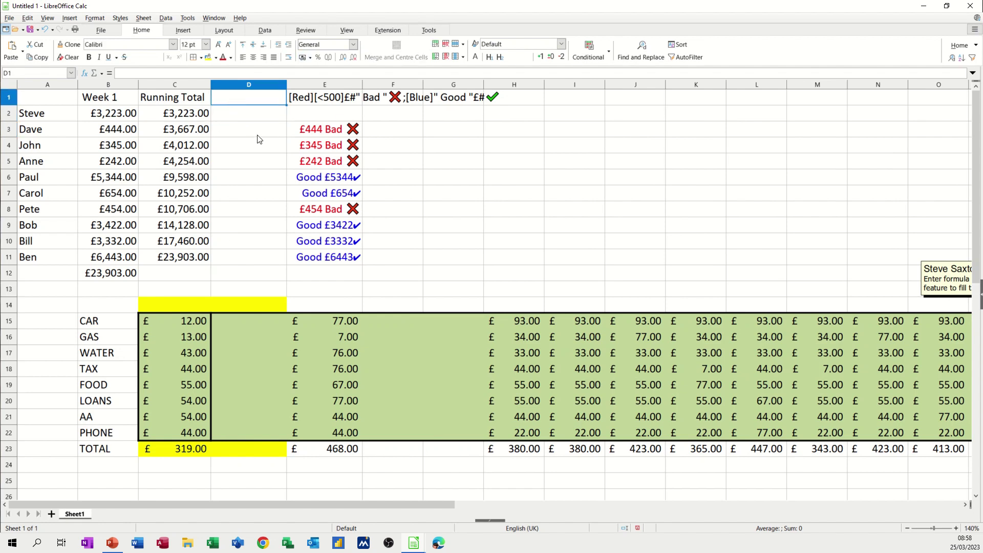
type("%")
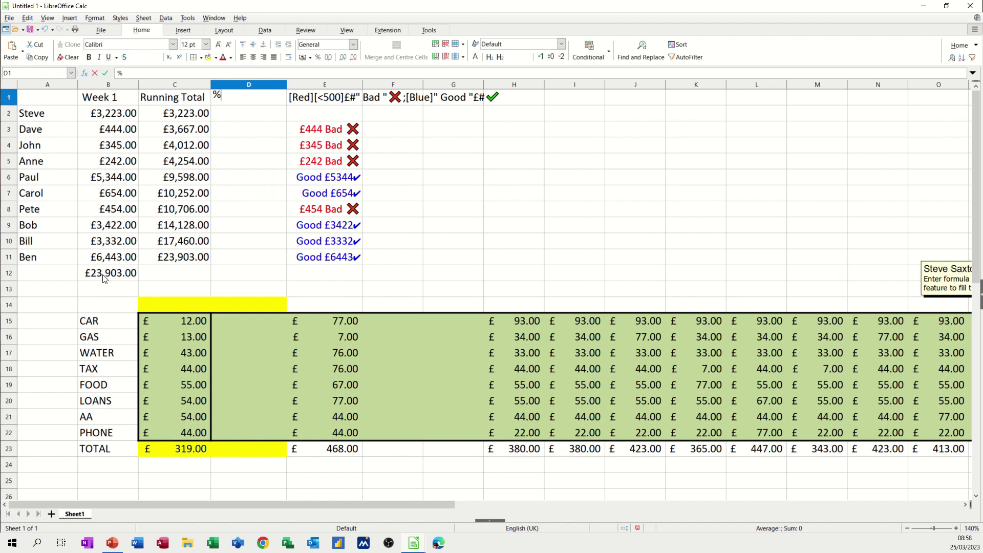
left_click(233, 116)
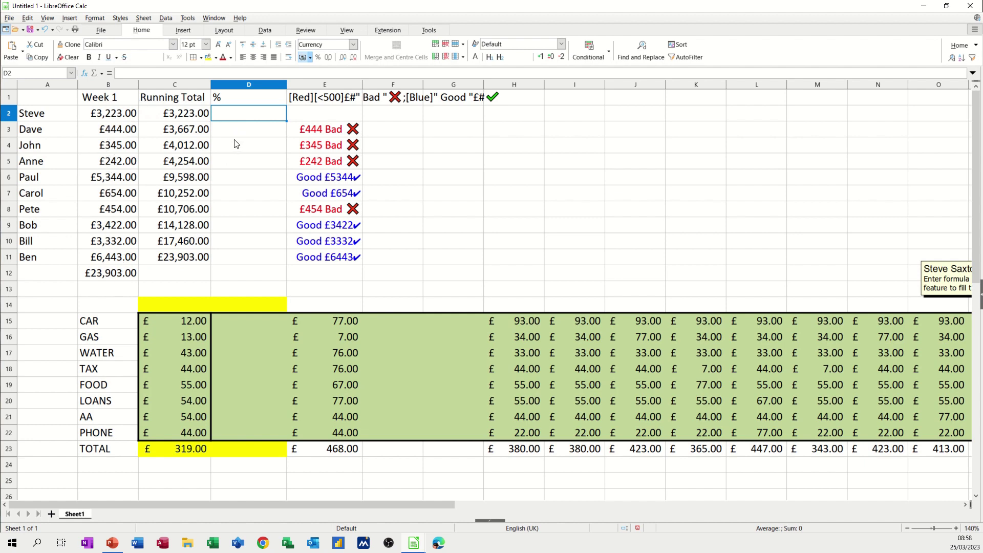
Step: Enter the percentage-of-total formula =B2/$B$12 in D2
type("=")
left_click(112, 113)
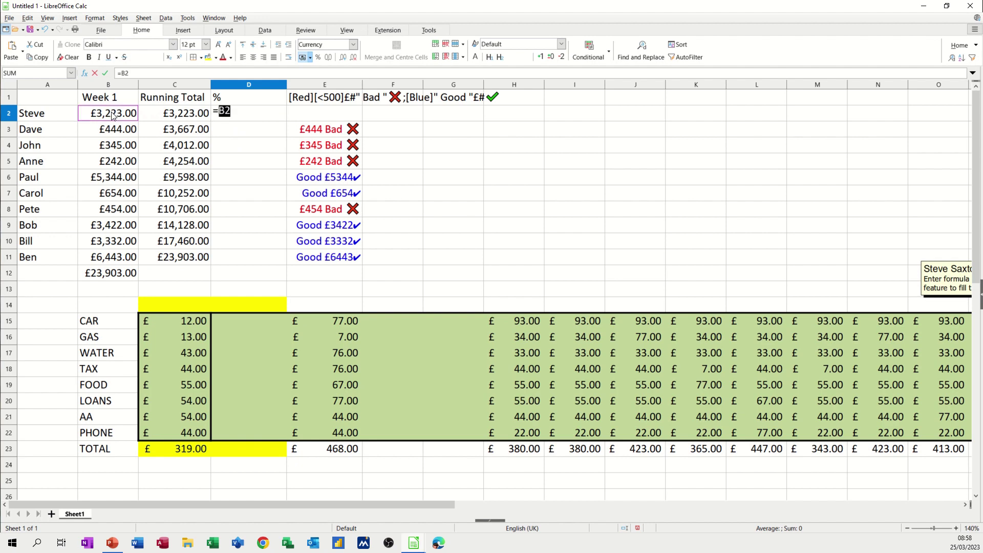
type("/")
left_click(98, 275)
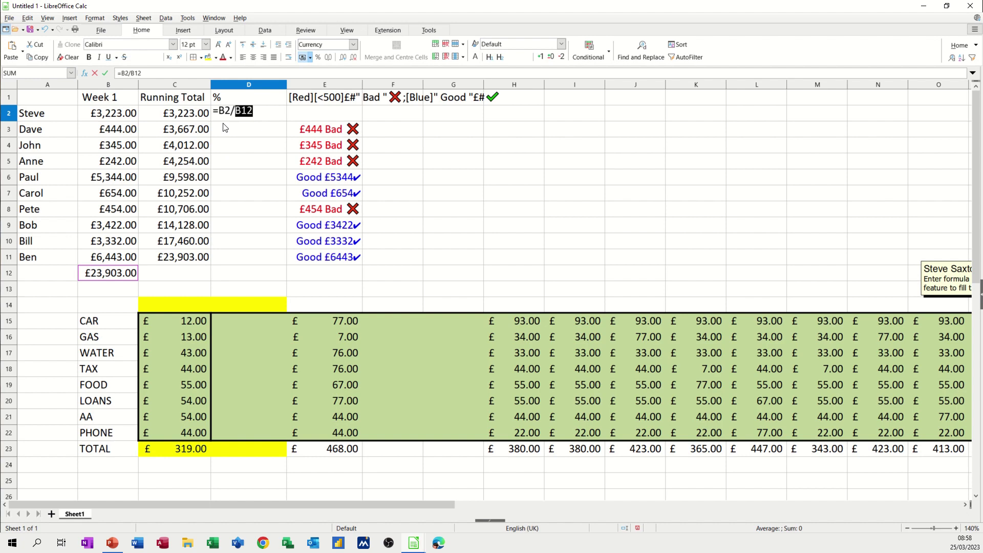
key("shift+F4")
left_click(106, 73)
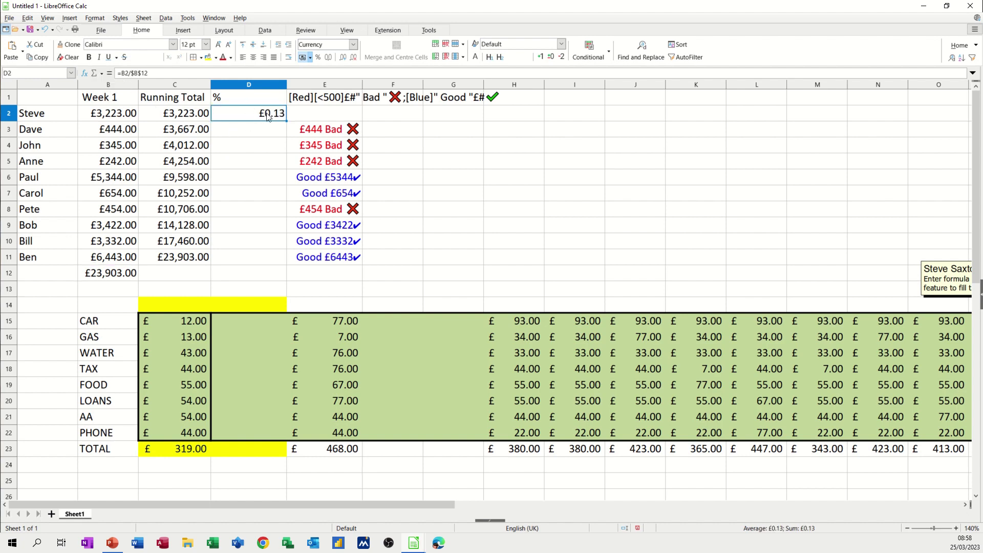
Step: Format D2 as a percentage with two decimals and fill it down to D11
left_click(318, 58)
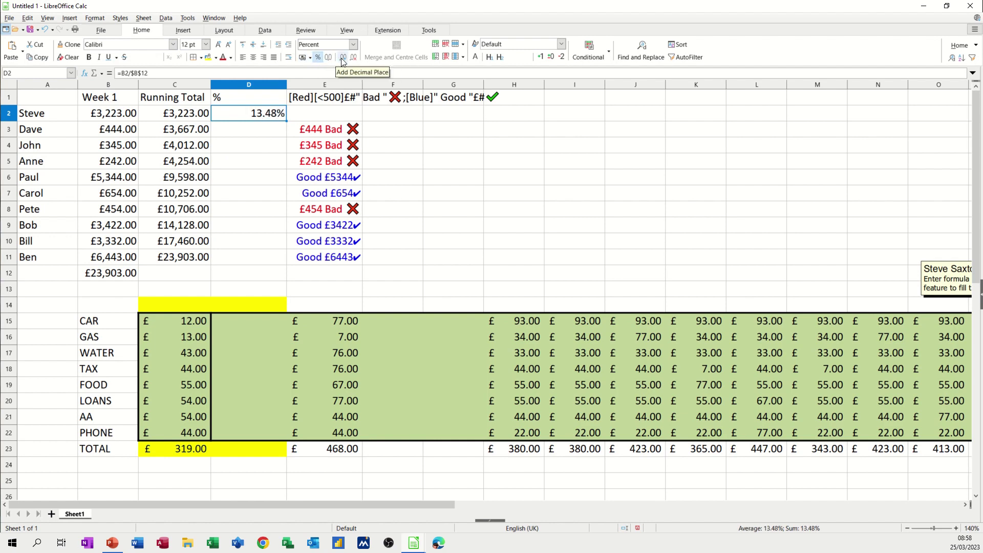
left_click(342, 58)
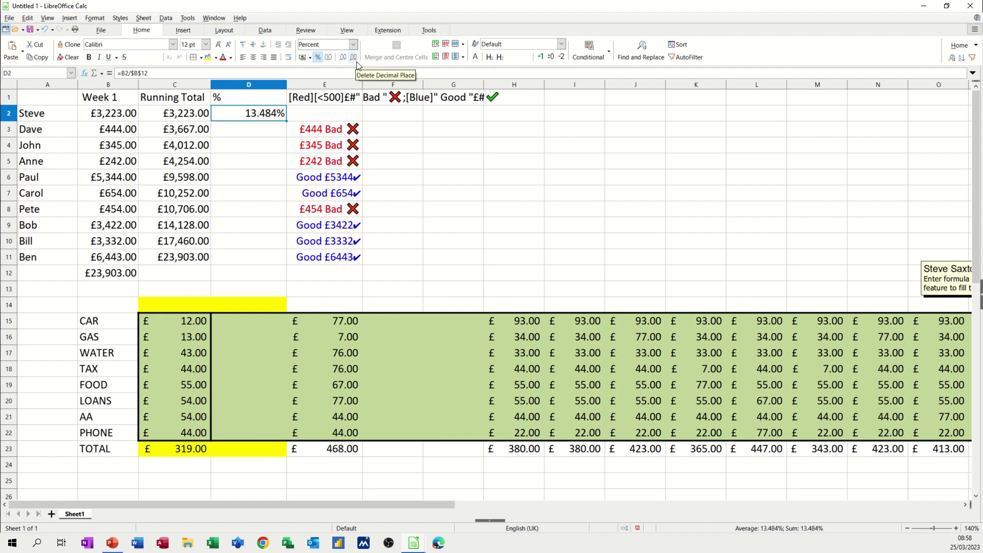
left_click(354, 58)
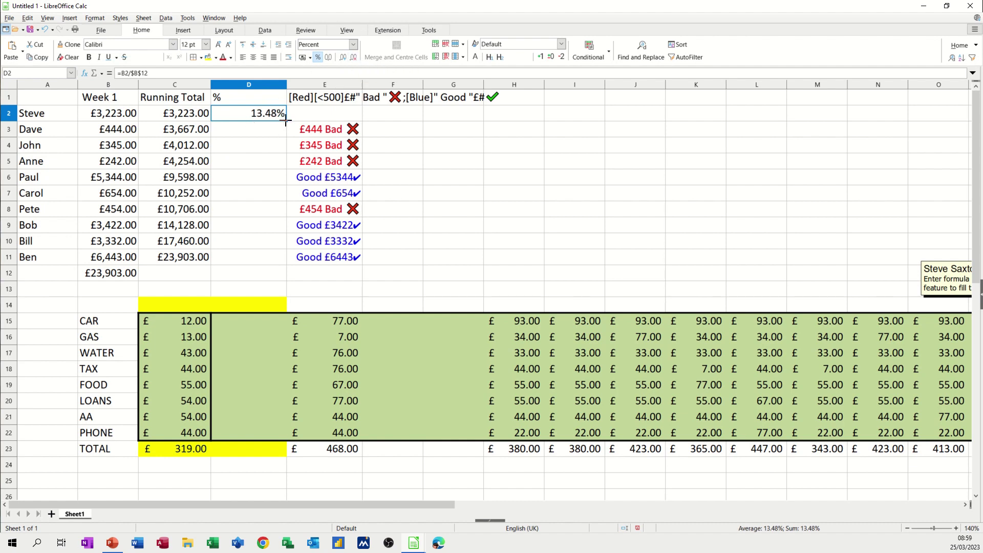
left_click_drag(285, 120, 287, 275)
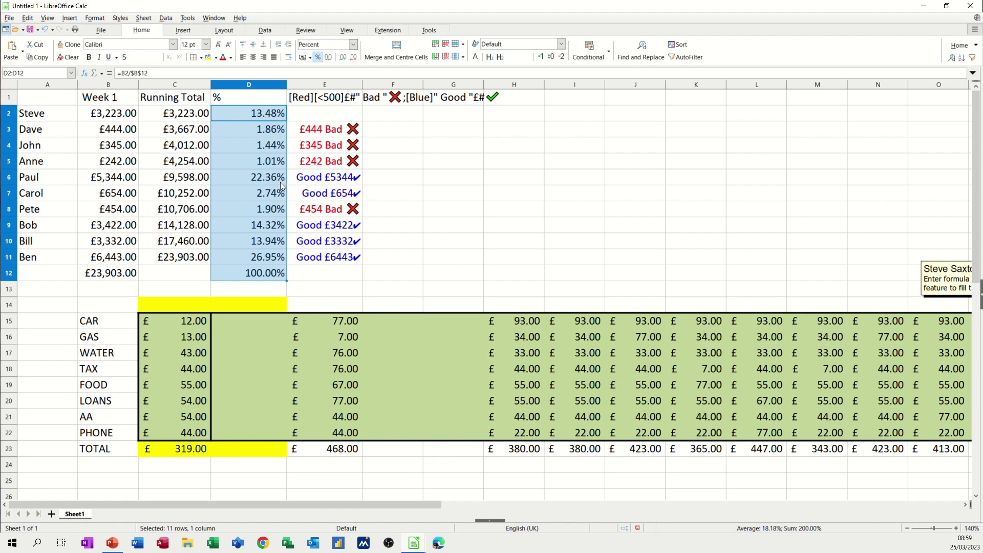
left_click(330, 132)
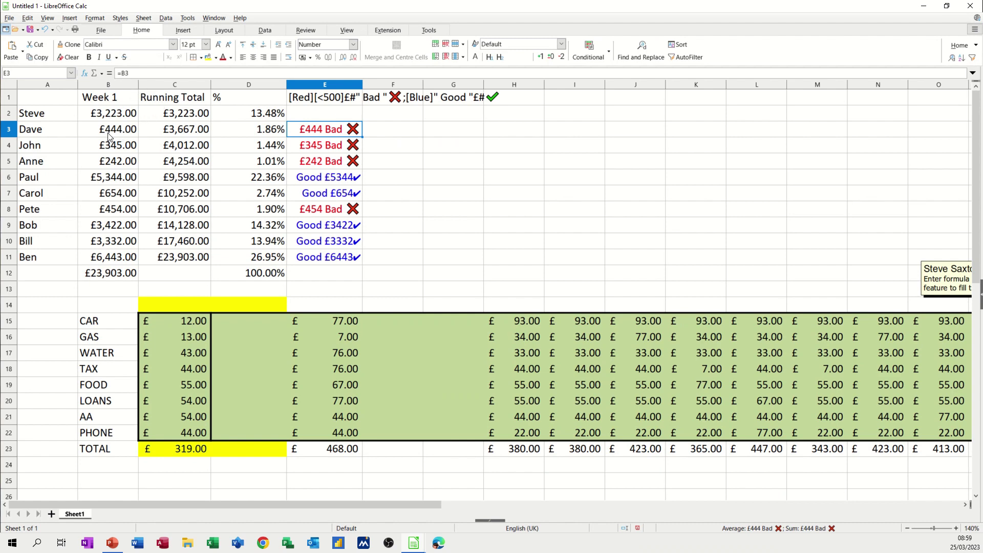
left_click(319, 116)
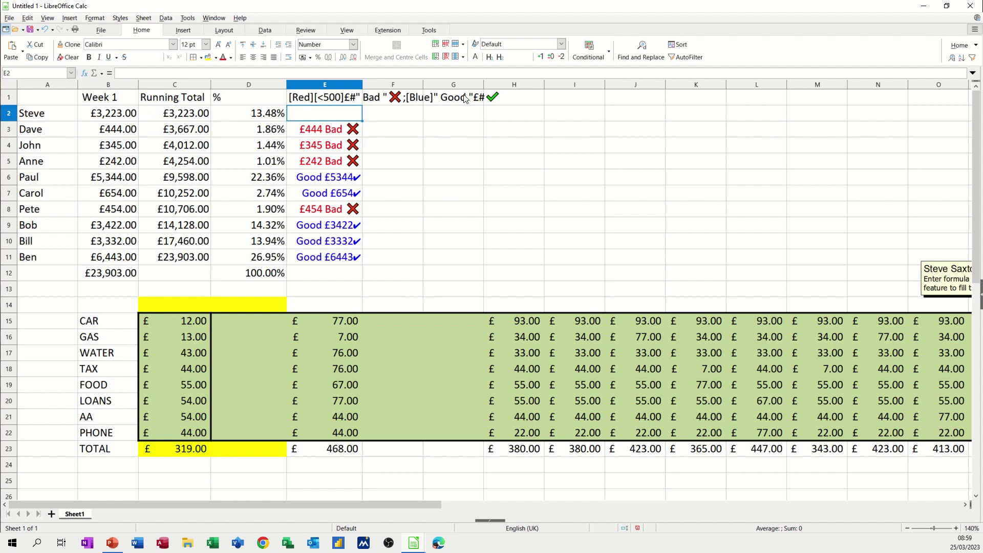
left_click(110, 113)
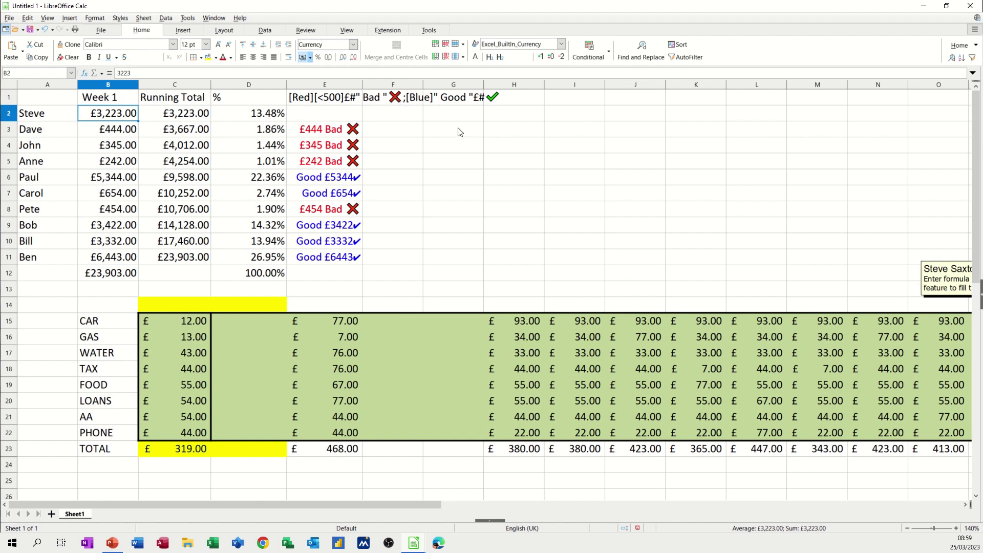
key("super+period")
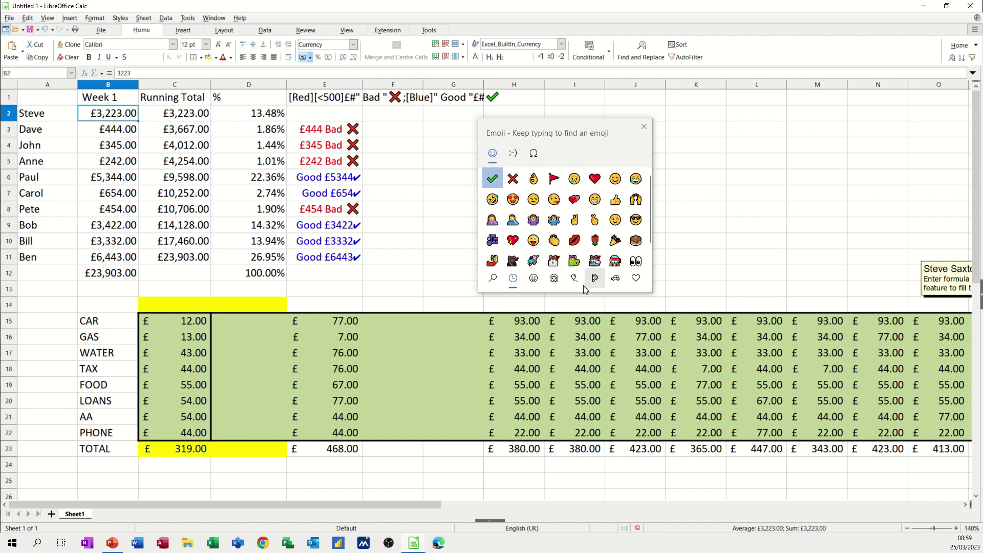
left_click(643, 127)
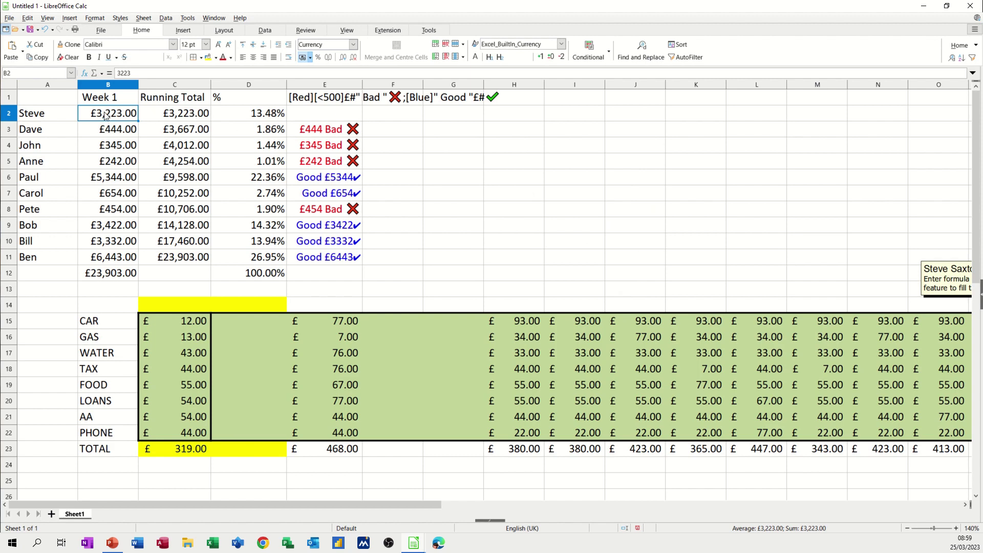
Step: Open Format Cells for B2:B11 and begin a user-defined code [Red][<500]£#
left_click_drag(108, 116, 100, 250)
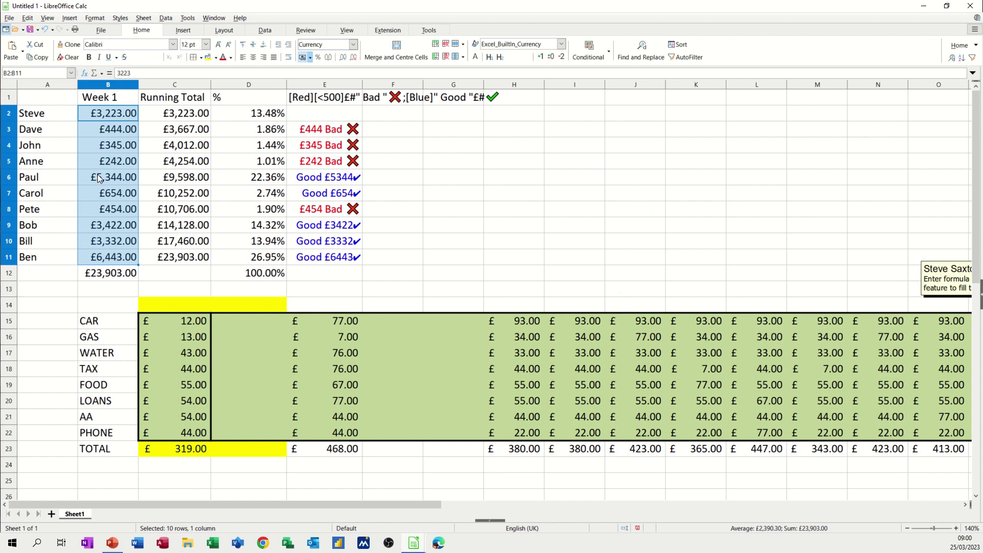
key("ctrl+1")
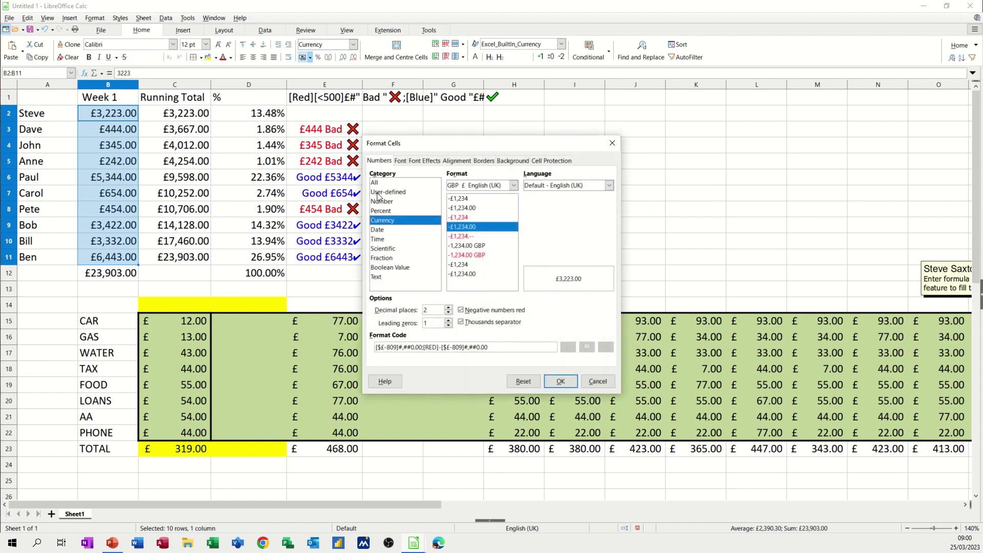
left_click(399, 193)
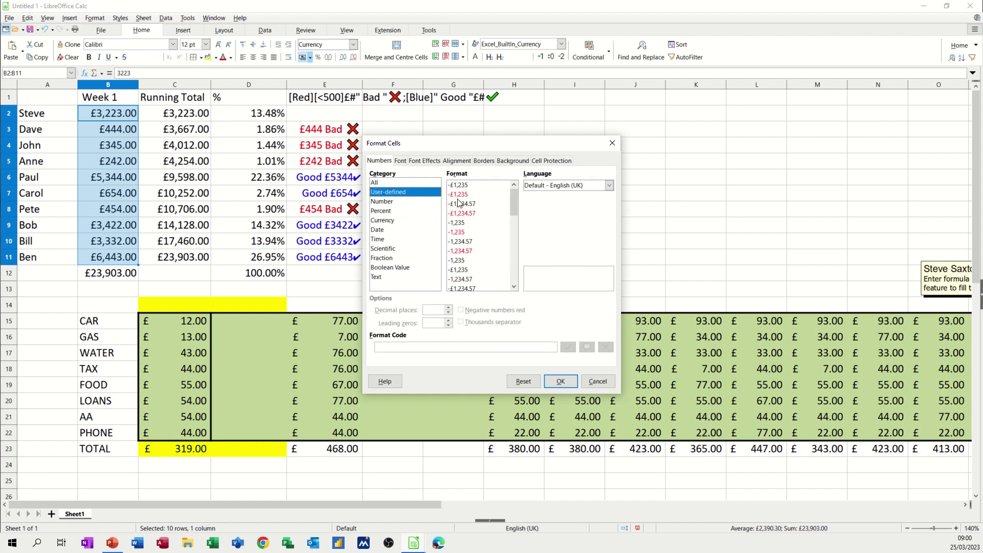
left_click(385, 348)
type("[")
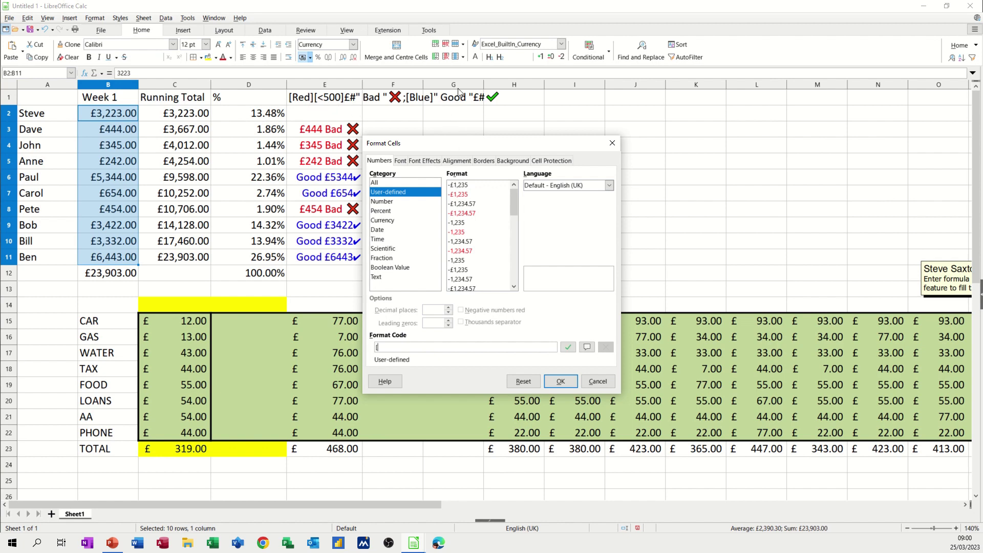
type("Red][<500]£#")
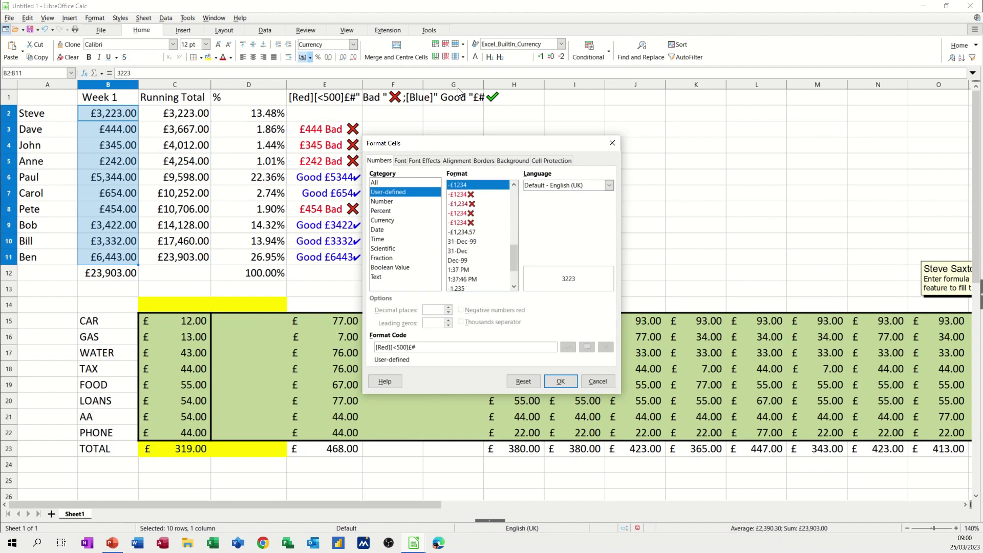
Step: Complete the red rule as [Red][<500]£#" Bad " with spaces around Bad
type("\"")
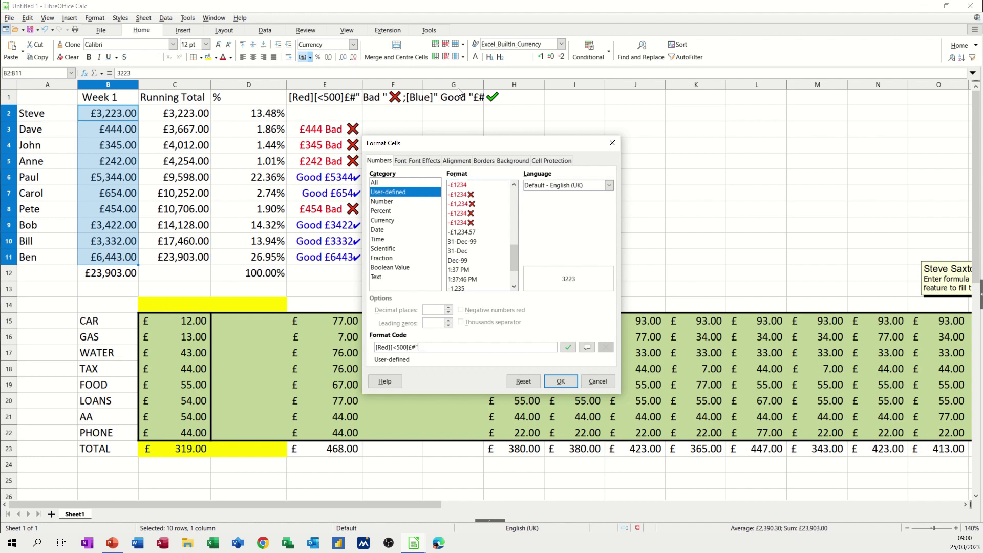
type("Bad")
left_click(418, 348)
left_click(445, 347)
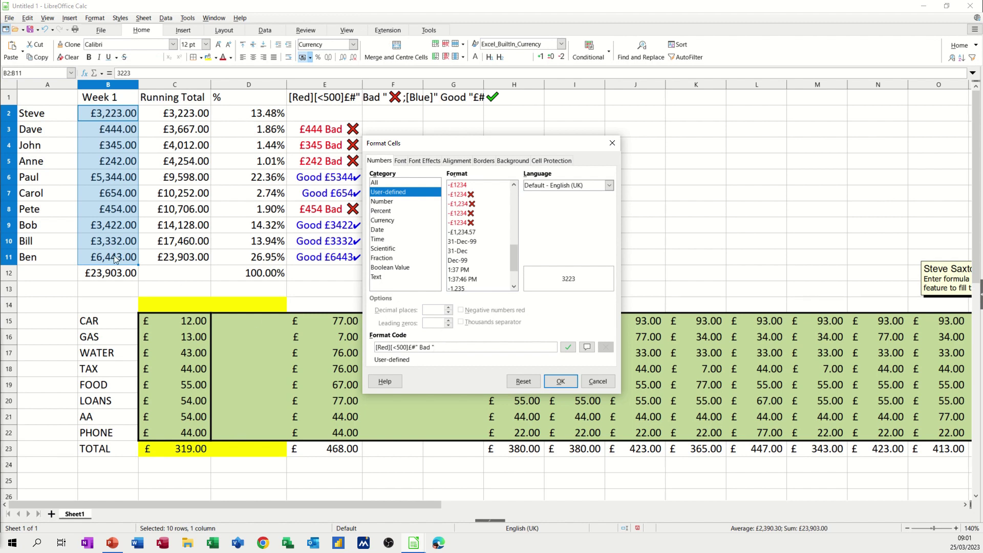
Step: Add a ❌ emoji after Bad and a second section ;[blue]" Good "£# for other values
key("super+period")
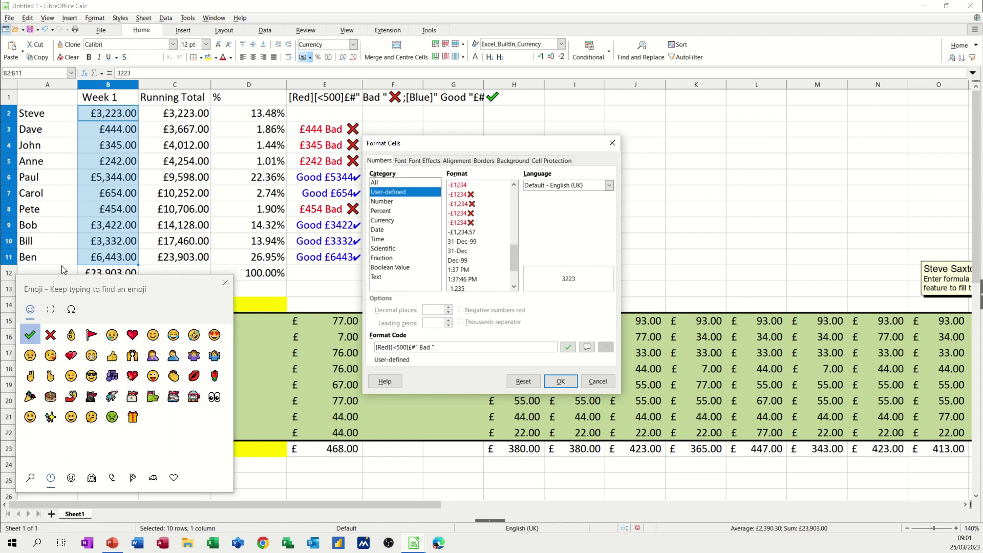
left_click_drag(27, 312, 657, 109)
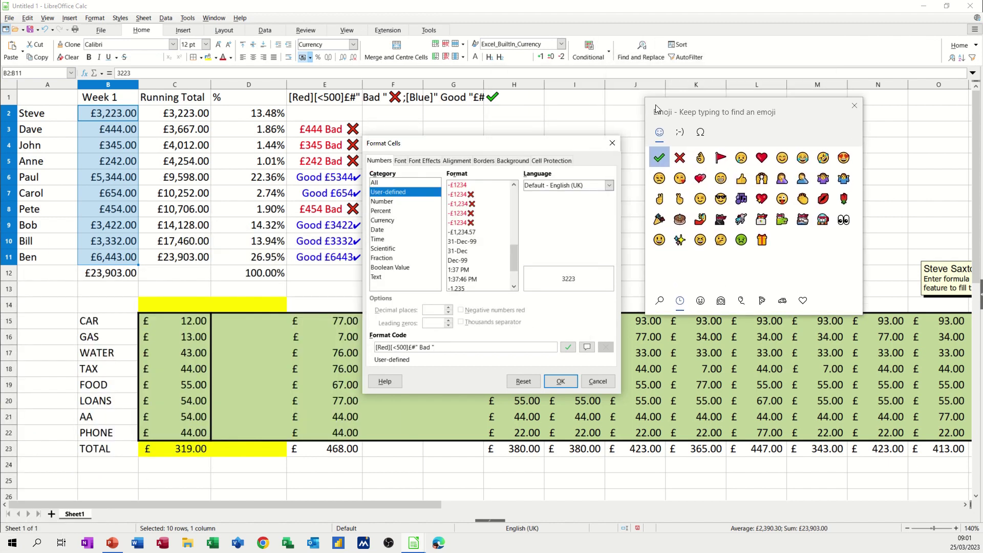
left_click(679, 156)
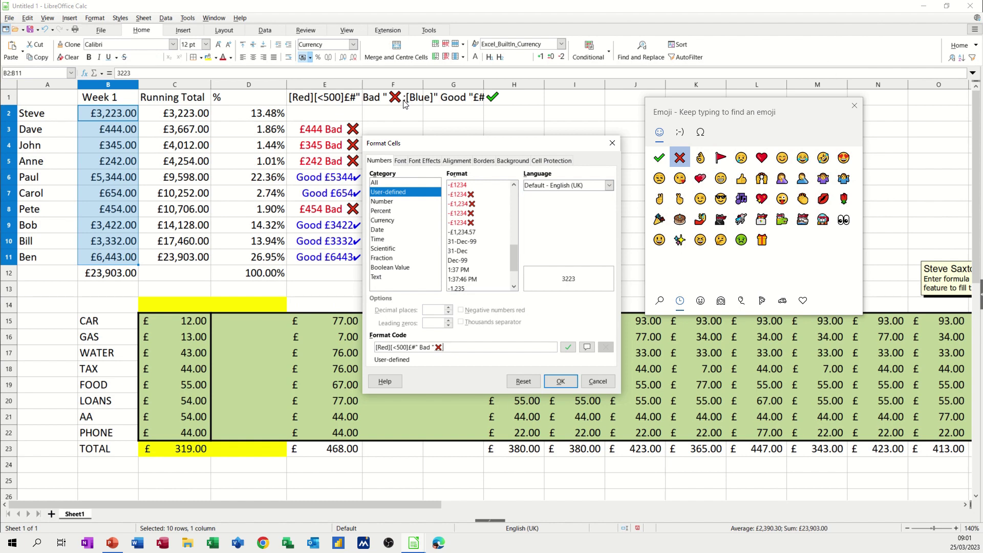
type(";")
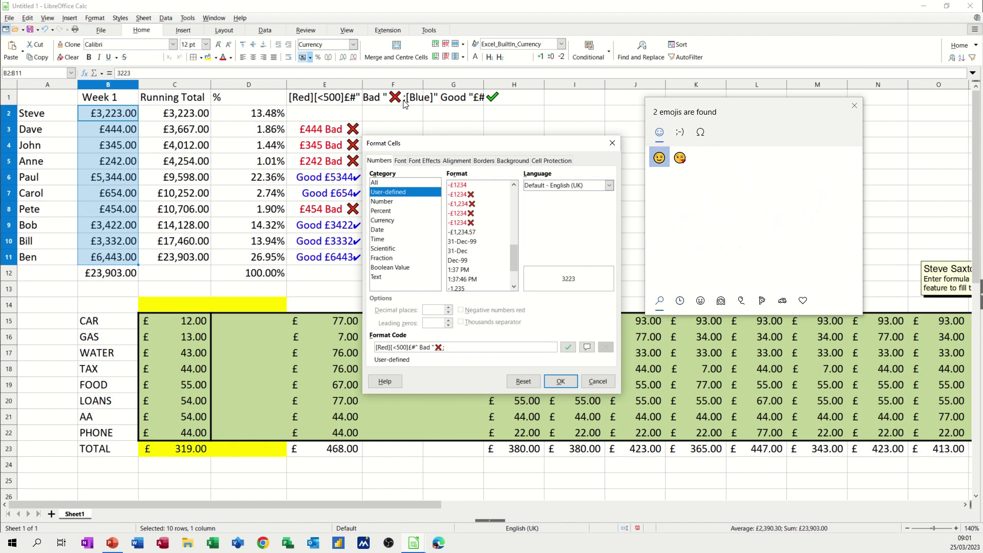
type("[blue")
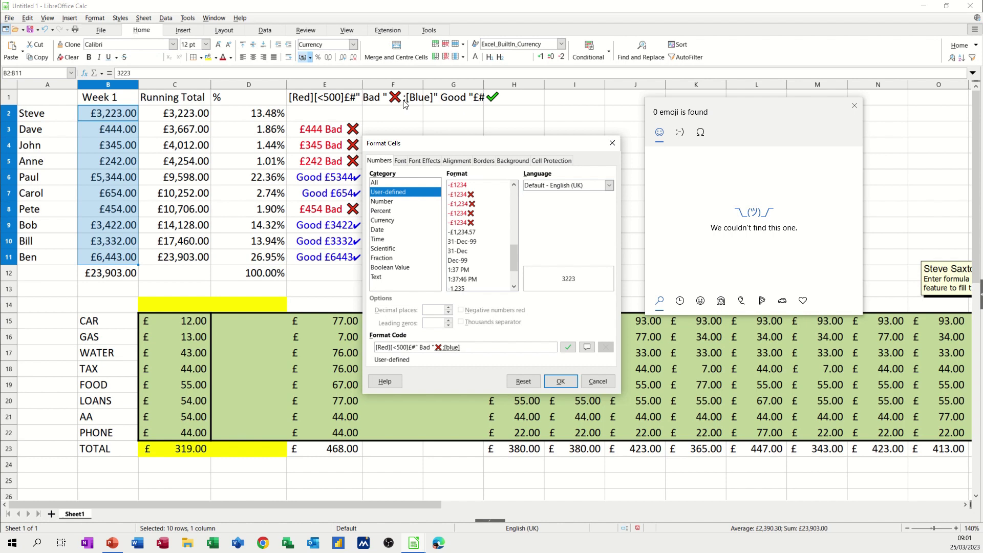
type("]\" Good \"£#")
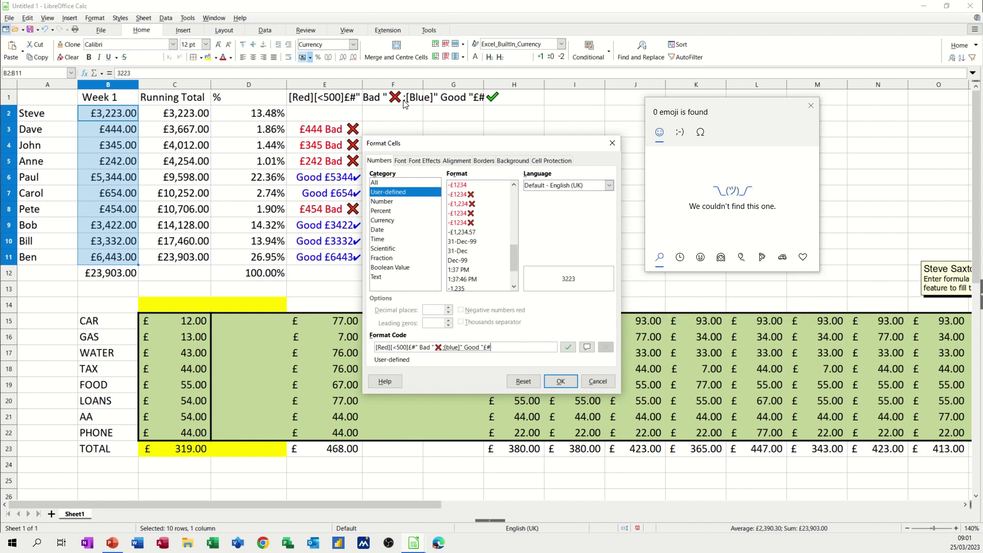
Step: Append a ✔ emoji after the Good section, then add and apply the format to B2:B11
left_click(810, 105)
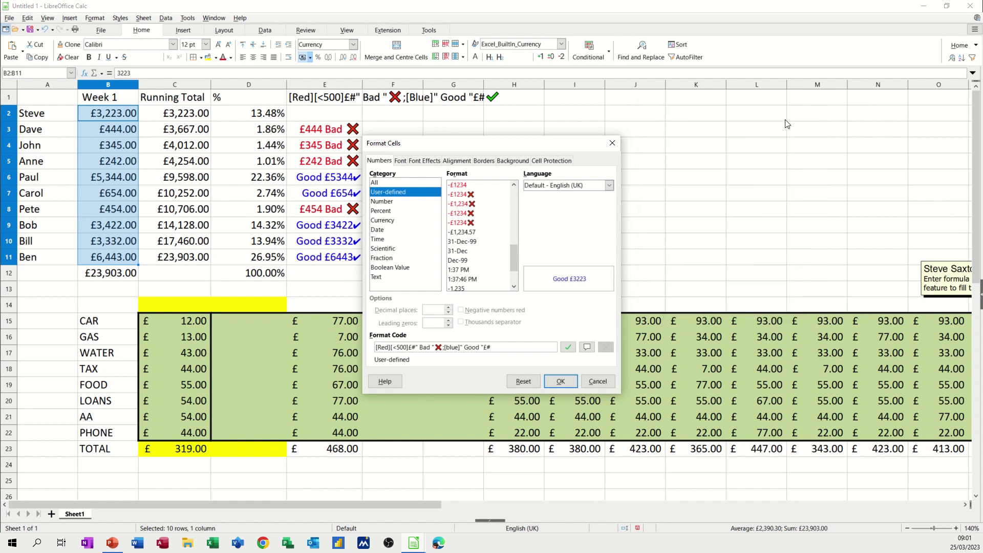
key("super+period")
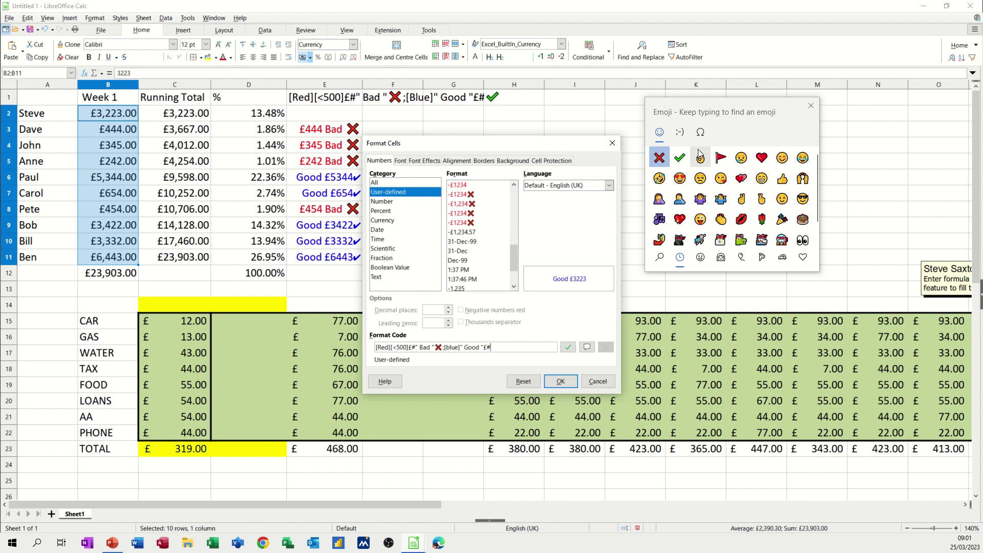
left_click(679, 157)
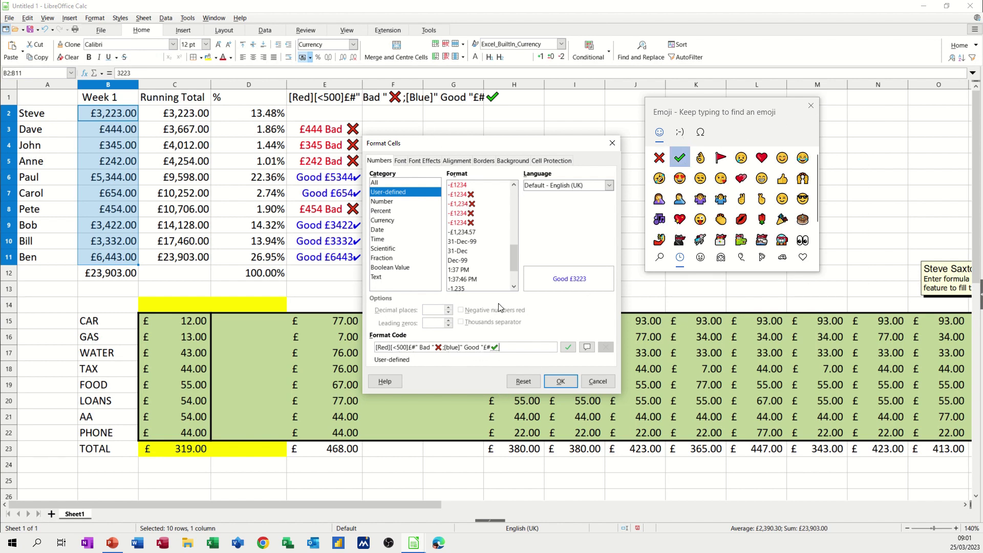
left_click(568, 348)
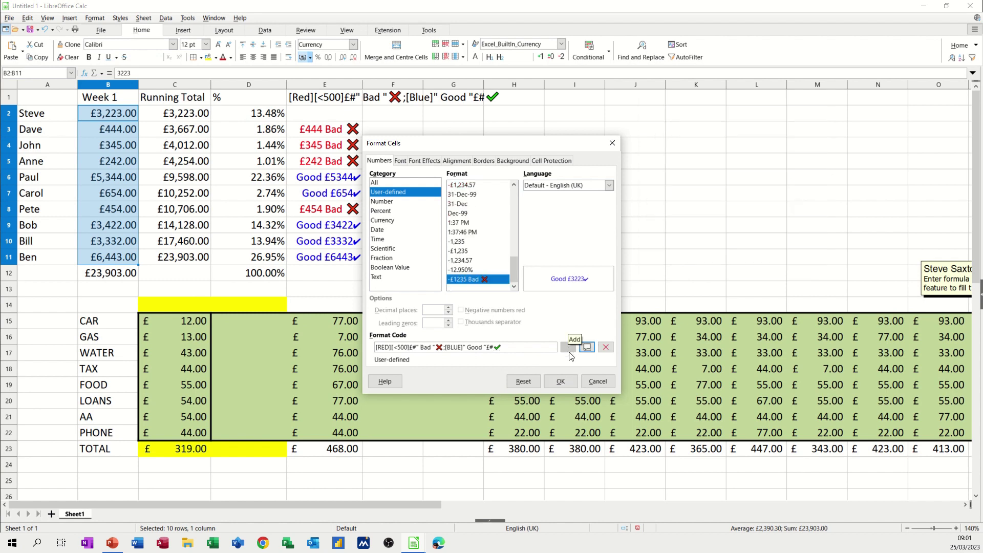
left_click(561, 382)
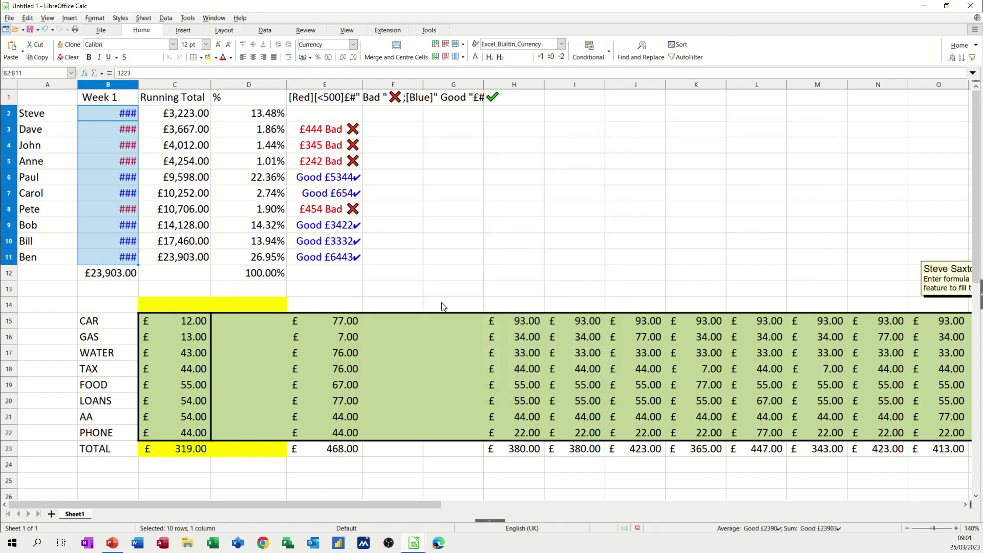
Step: Widen column B so labels like "£444 Bad ❌" and "Good £3223✔" replace ###
left_click_drag(138, 85, 154, 85)
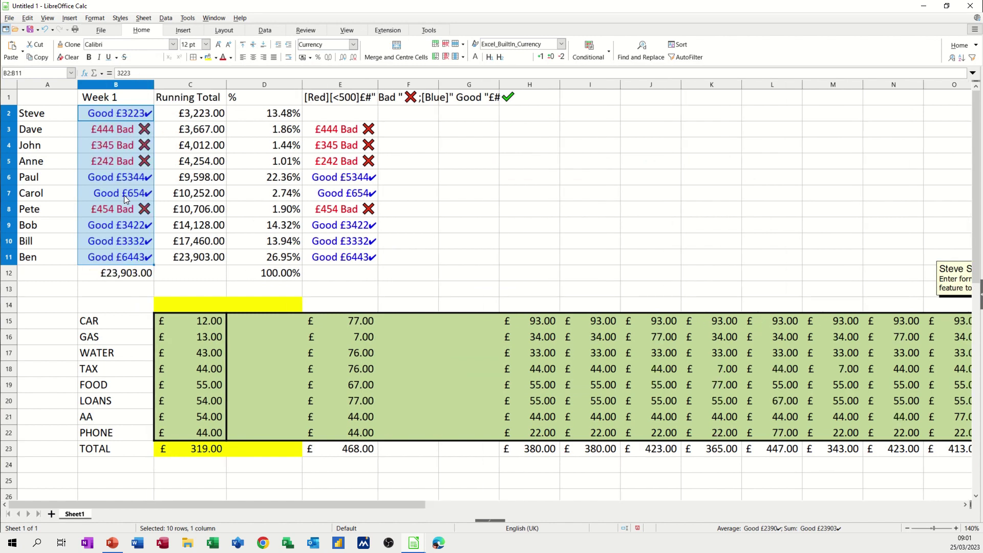